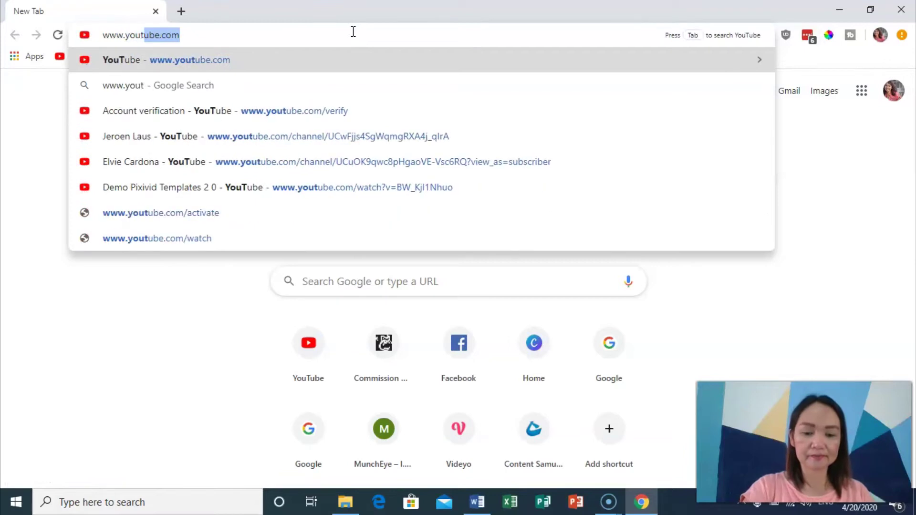
key(Return)
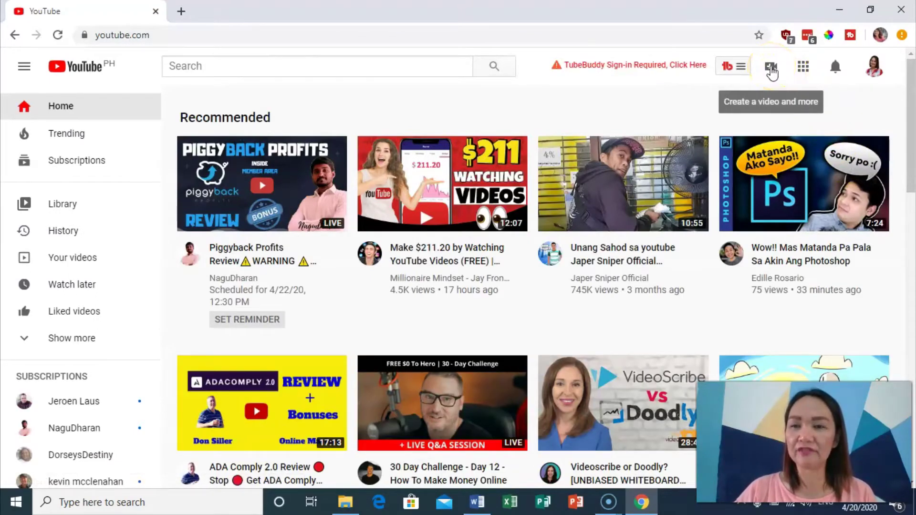
click(772, 70)
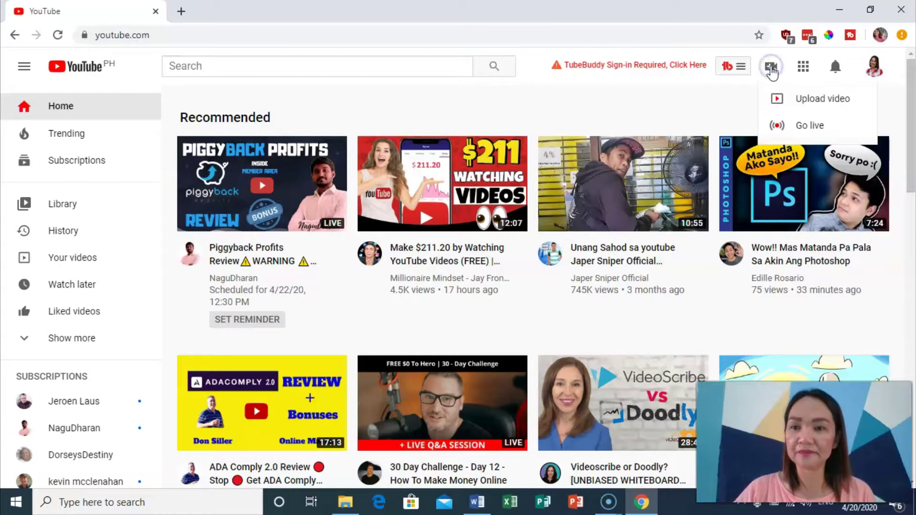
click(806, 99)
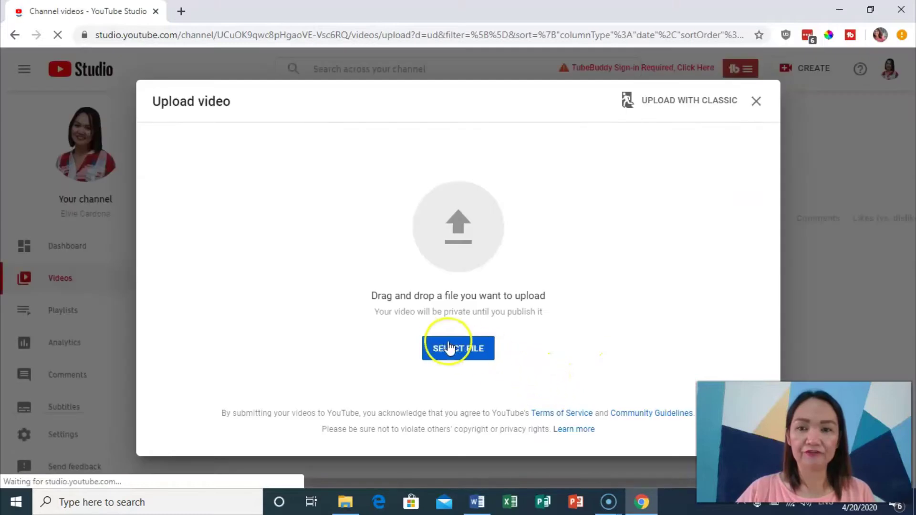
Step: Upload the video file "For yiutube thumbnail sample" from the Youtube Thumbnail folder on the Desktop
click(448, 348)
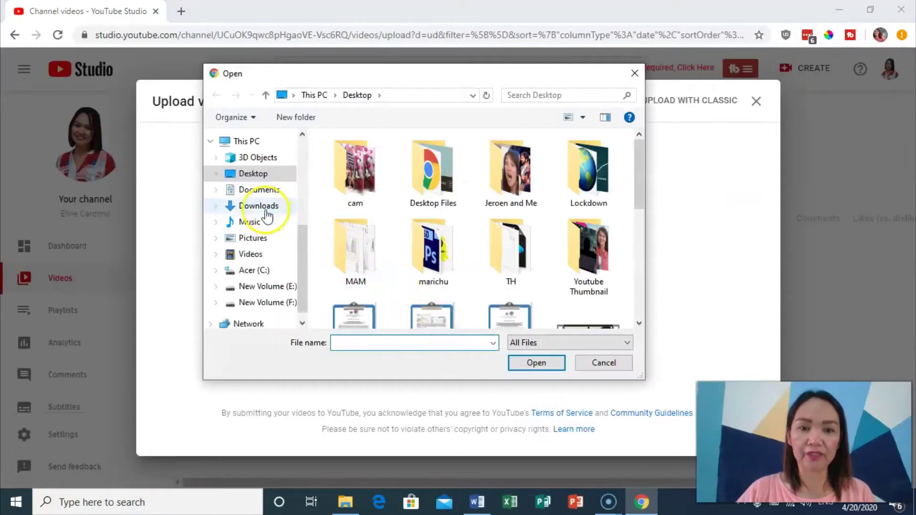
click(243, 174)
scroll(527, 214, down, 1)
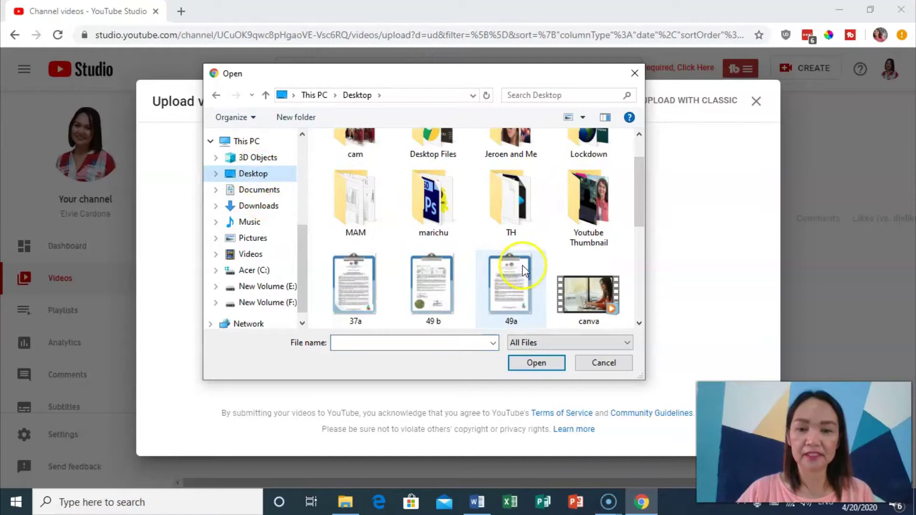
double_click(588, 218)
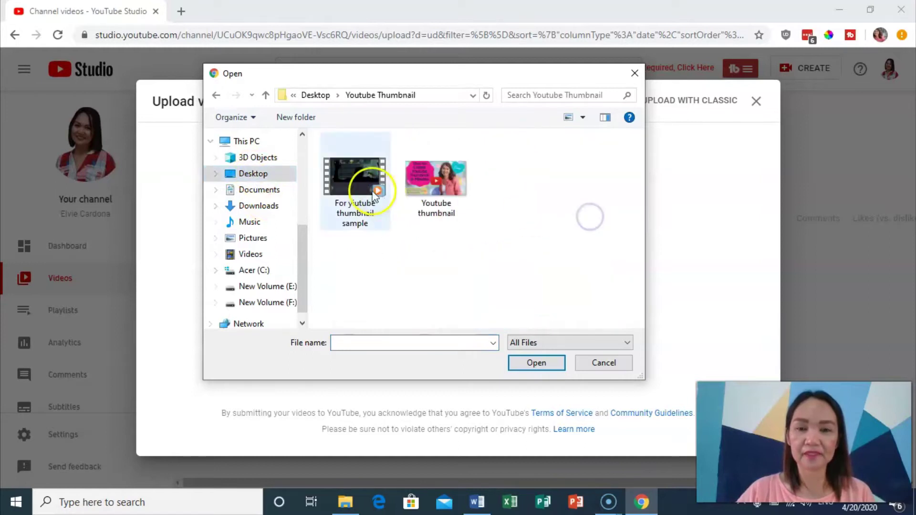
click(382, 201)
click(532, 365)
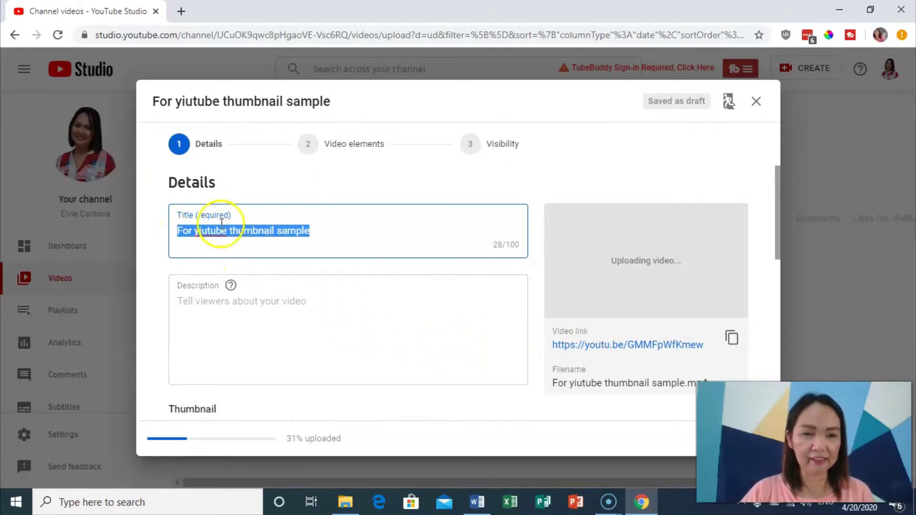
Step: Upload the "Youtube thumbnail" image from the Youtube Thumbnail folder as the new video's custom thumbnail
scroll(241, 311, down, 3)
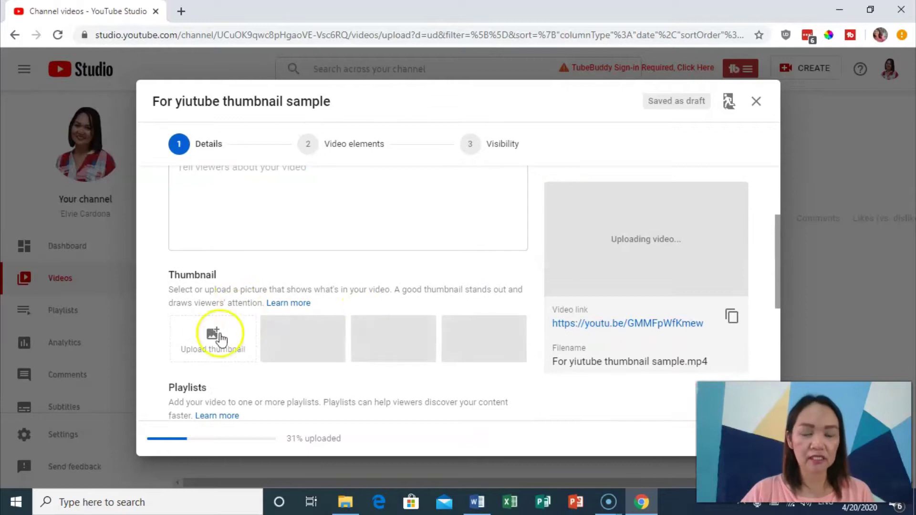
scroll(319, 334, down, 1)
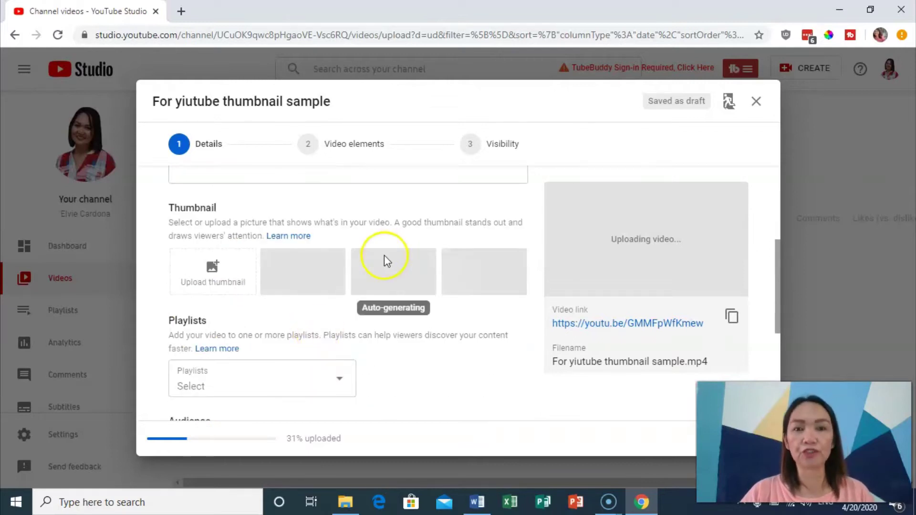
scroll(377, 239, up, 4)
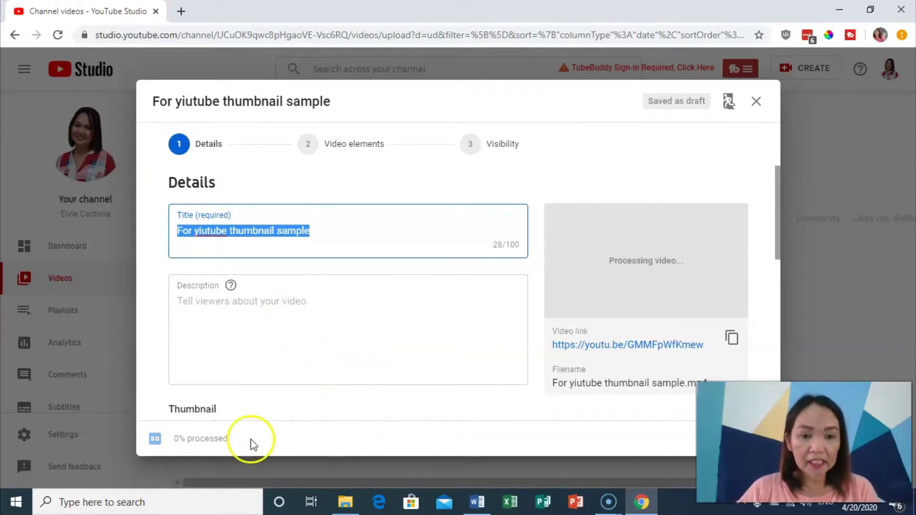
scroll(322, 346, down, 2)
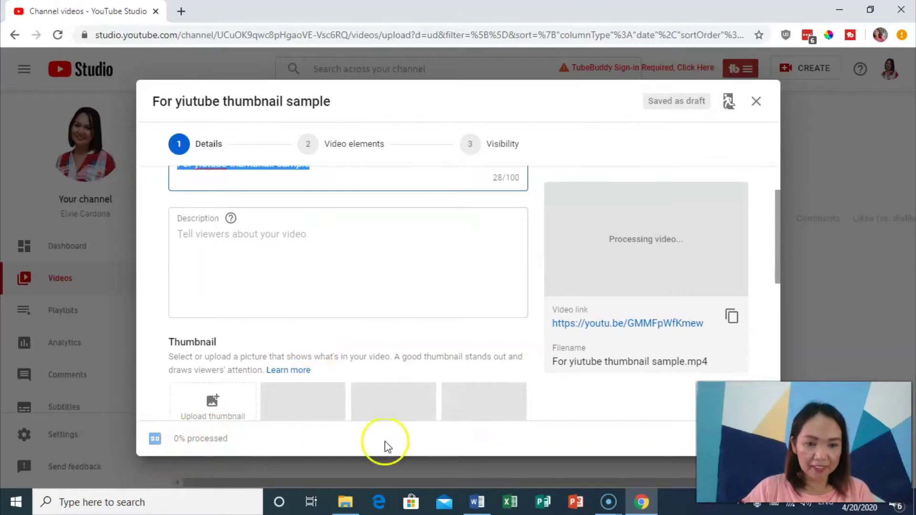
scroll(426, 274, down, 3)
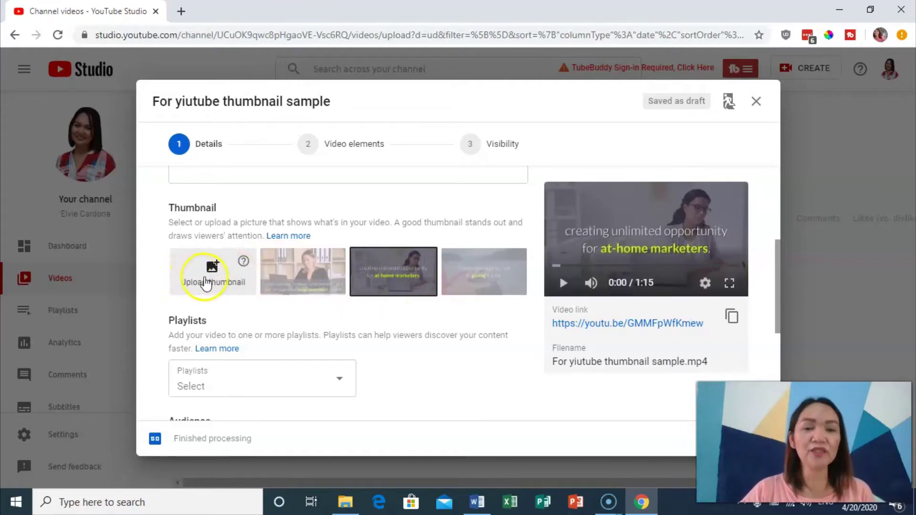
click(205, 282)
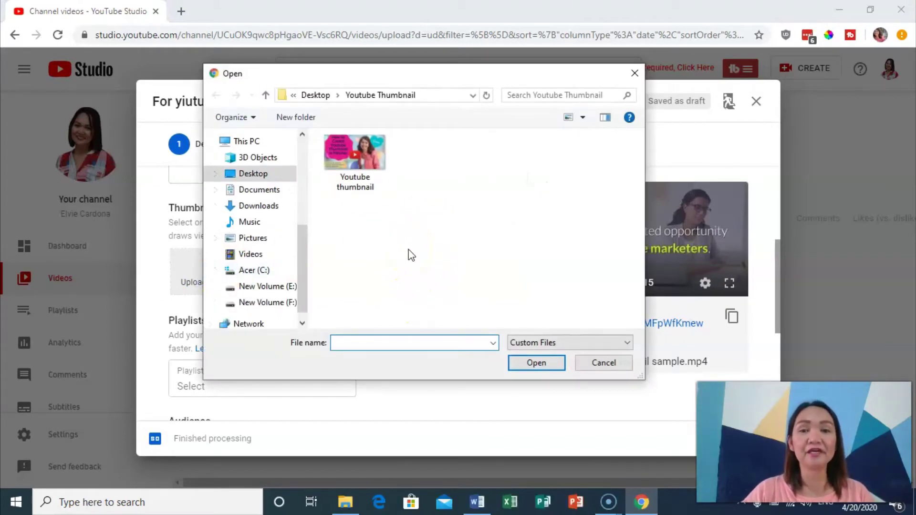
click(362, 162)
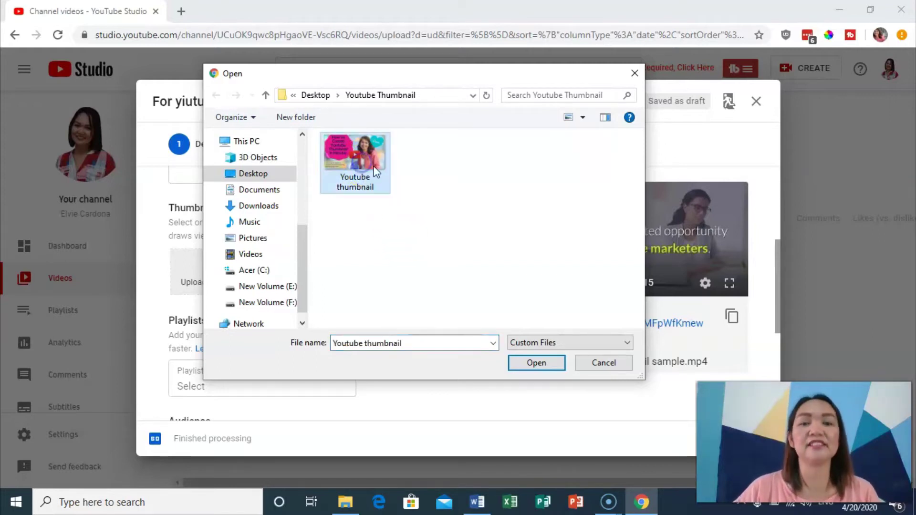
click(537, 363)
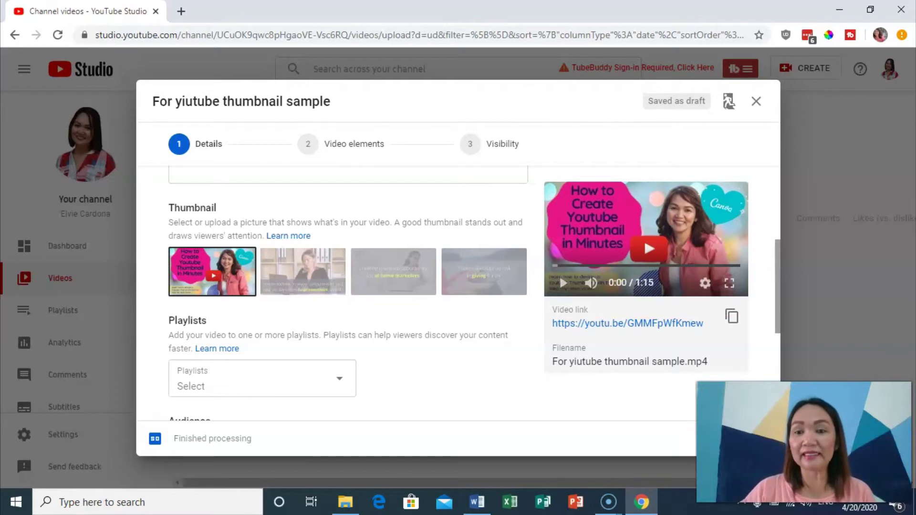
Step: Publish the uploaded video with Public visibility, leaving the other details as they are, and dismiss the sharing options
click(744, 439)
click(744, 439)
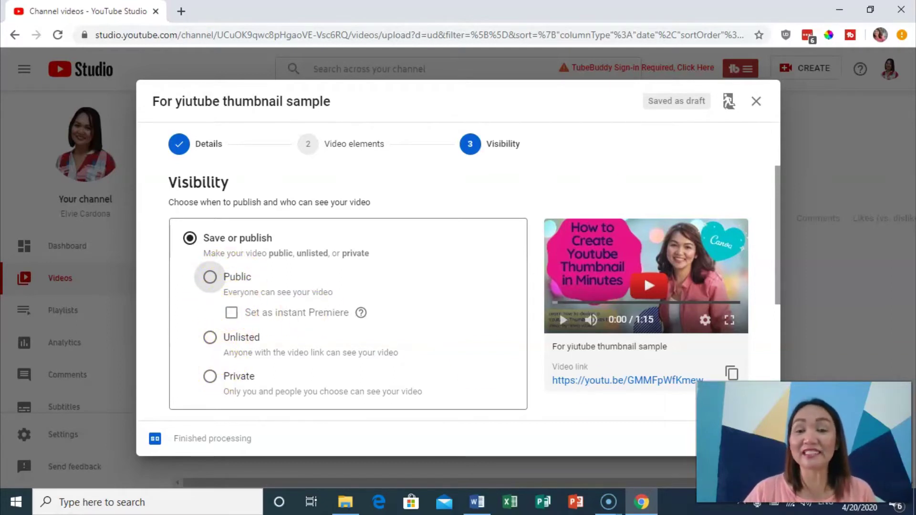
click(752, 438)
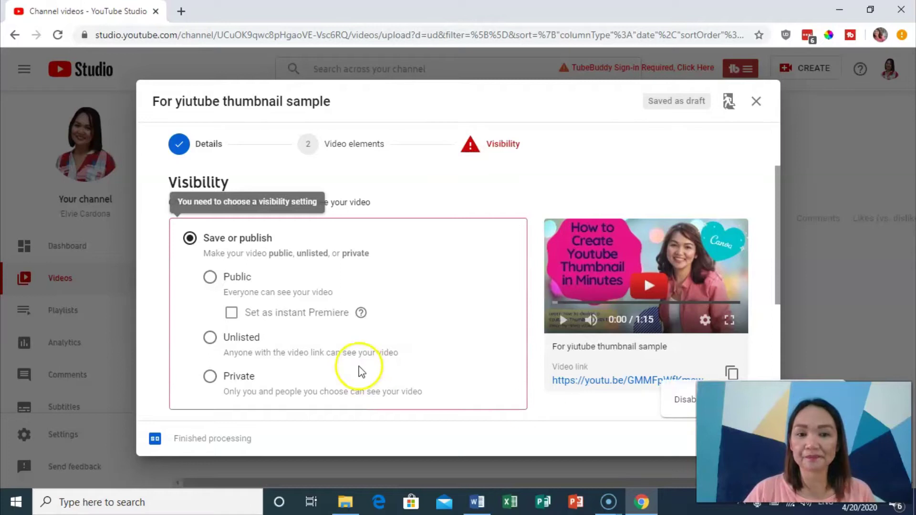
click(211, 278)
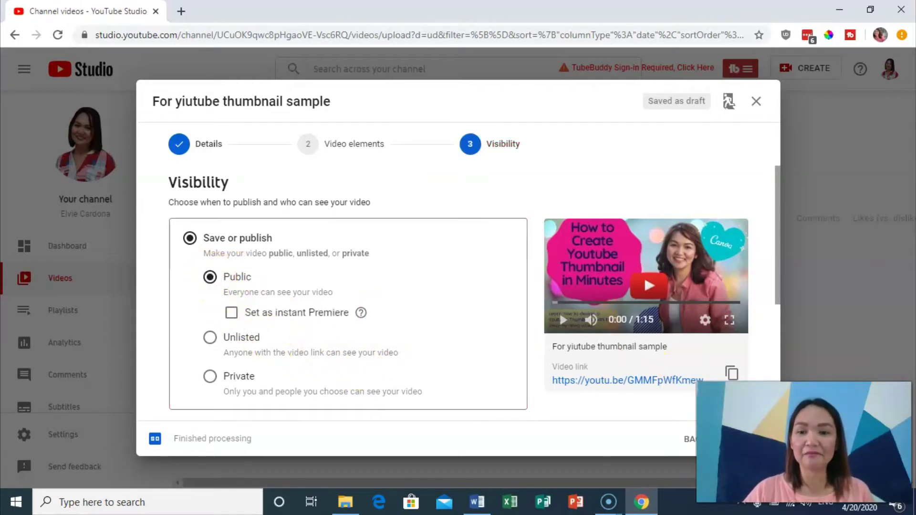
click(753, 438)
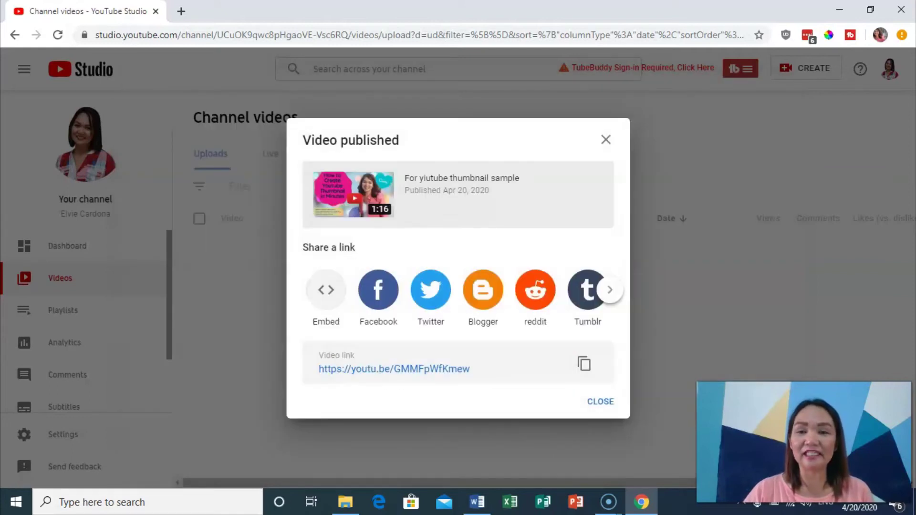
click(606, 141)
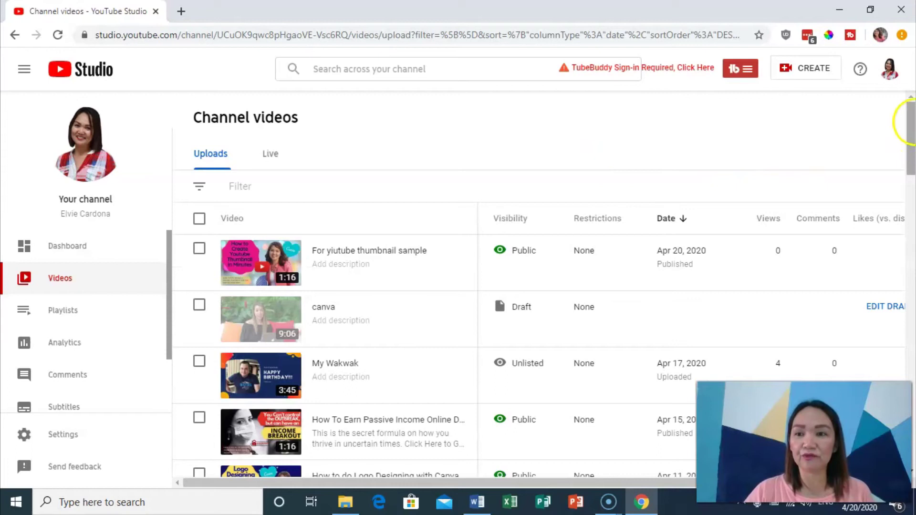
Step: Open your own channel page and check the new upload's thumbnail among the uploads
click(891, 74)
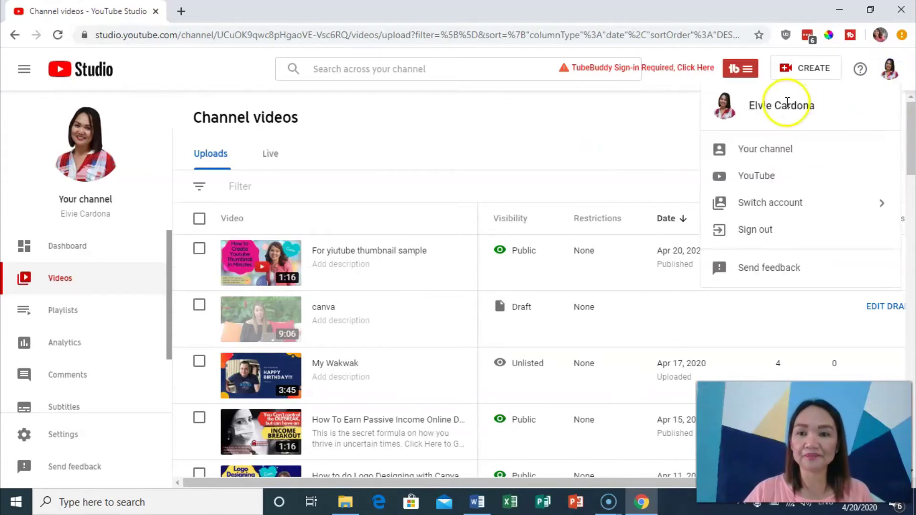
click(779, 145)
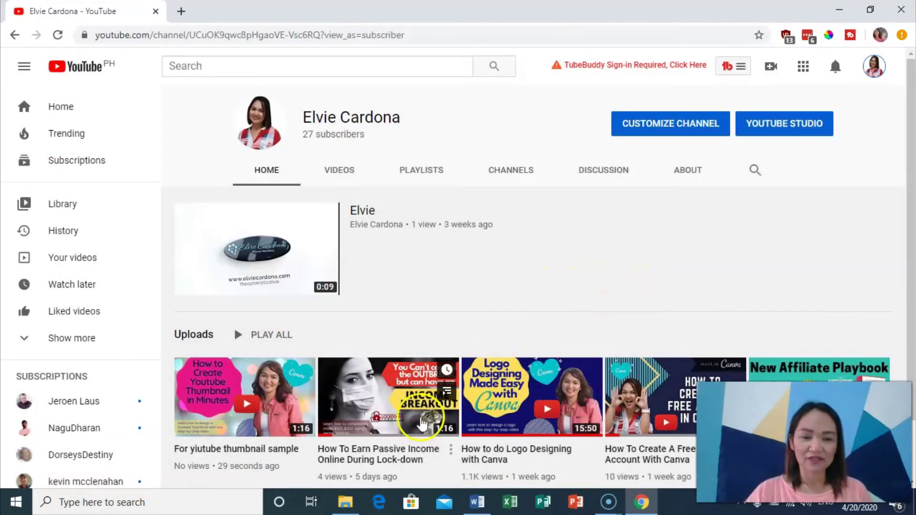
mouse_move(225, 386)
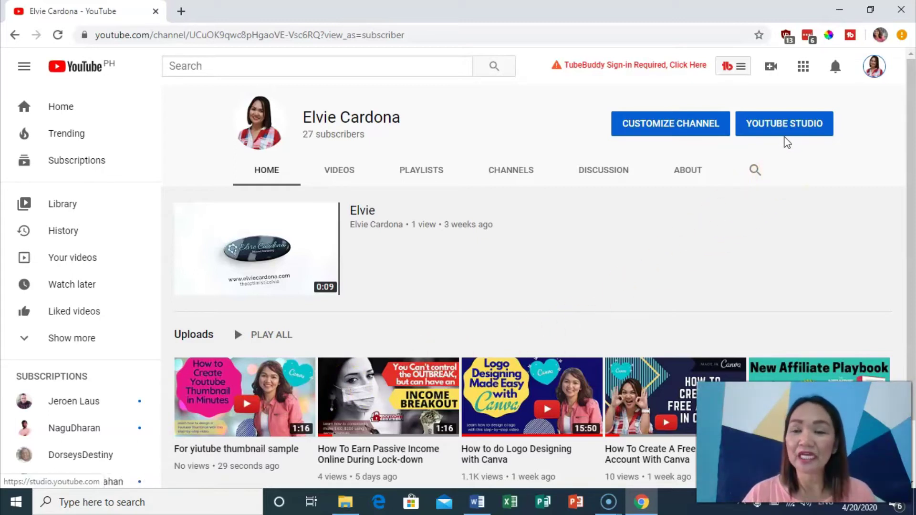
Step: Return to YouTube Studio and look through the list of the channel's uploaded videos
click(788, 136)
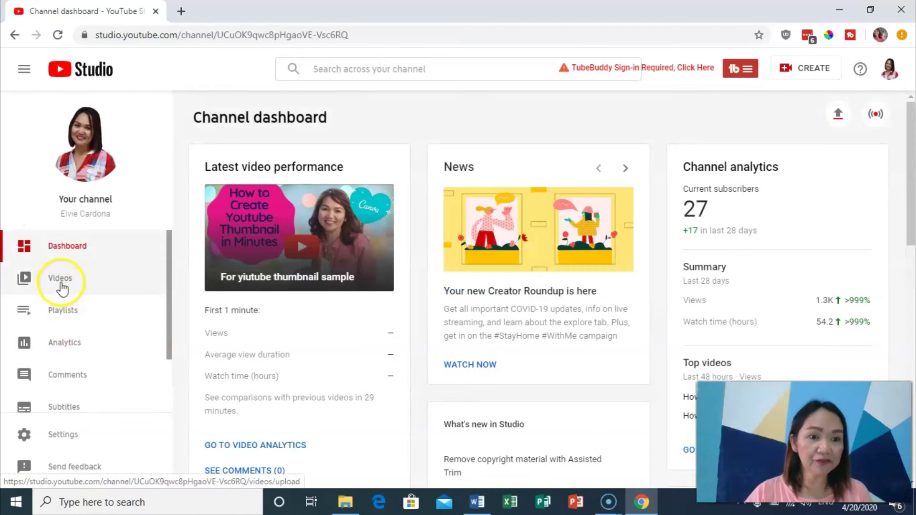
click(62, 282)
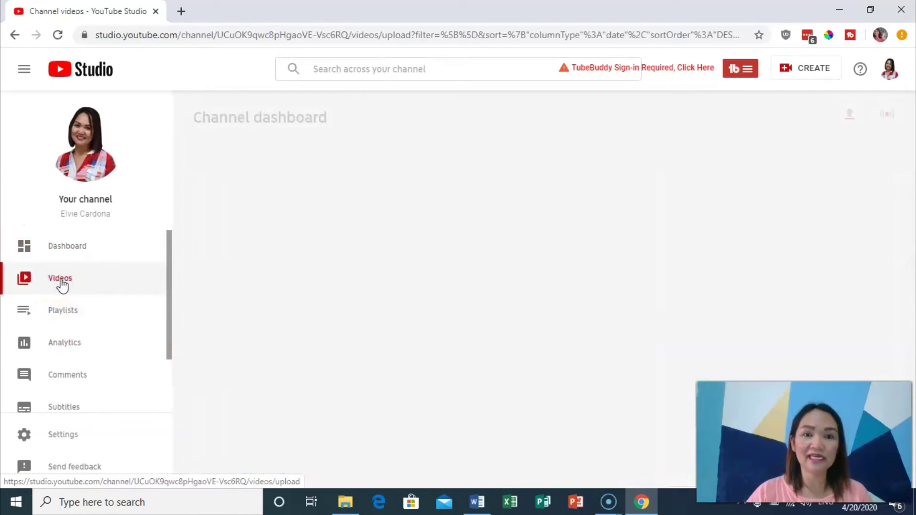
scroll(414, 314, down, 5)
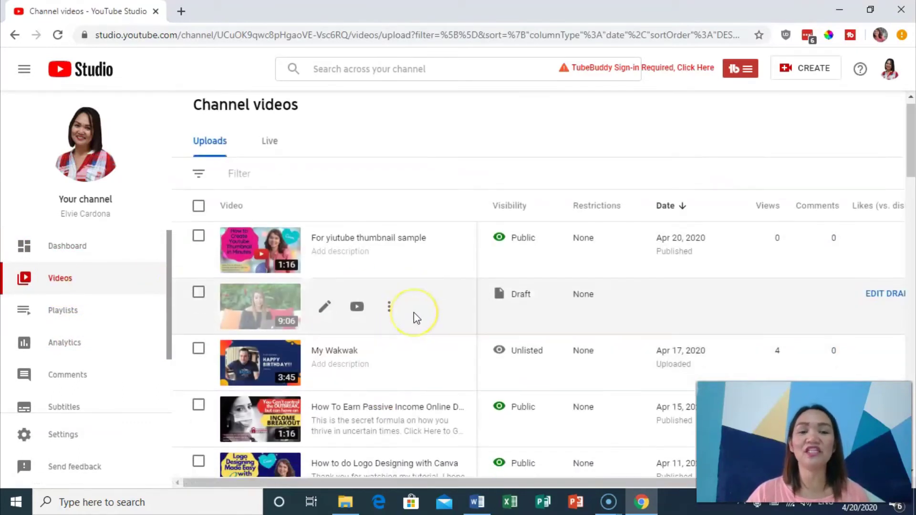
scroll(414, 314, down, 4)
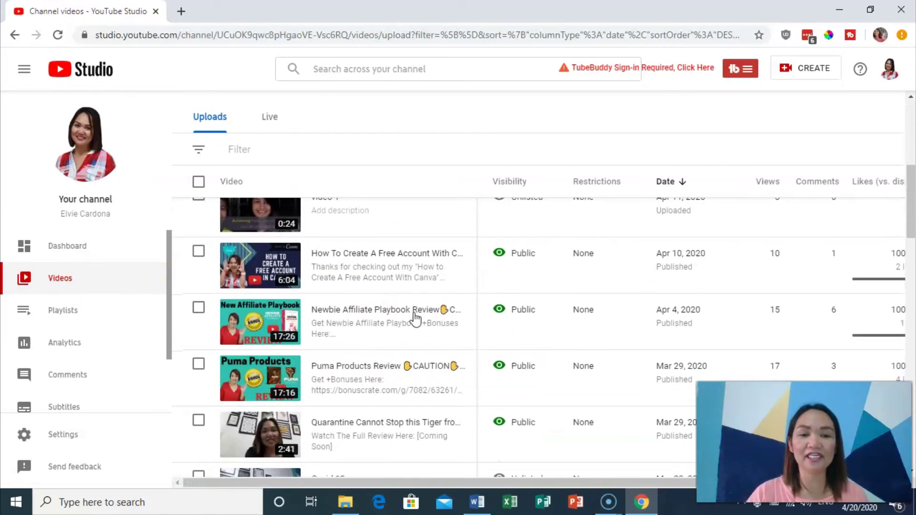
scroll(414, 313, up, 3)
scroll(414, 313, up, 8)
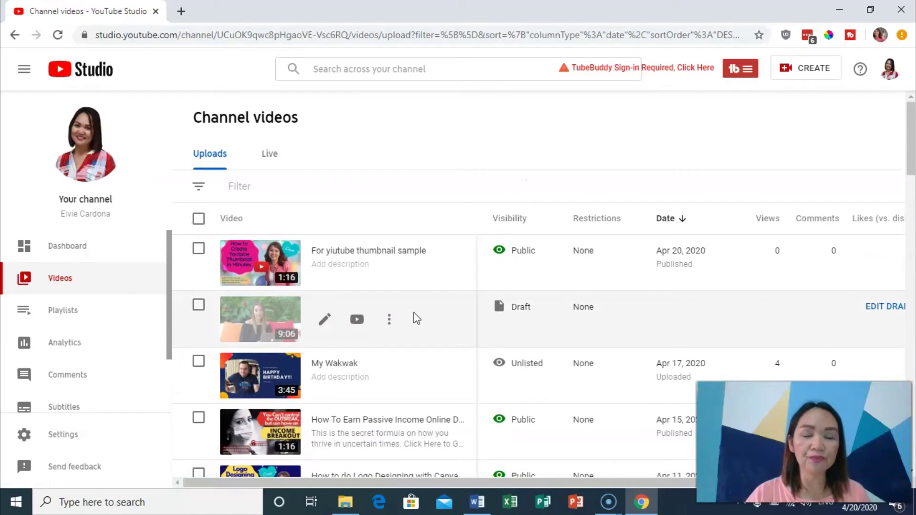
Step: Open the details of the unlisted 0:24 video uploaded on Apr 11, 2020
scroll(329, 382, down, 2)
scroll(329, 382, down, 2)
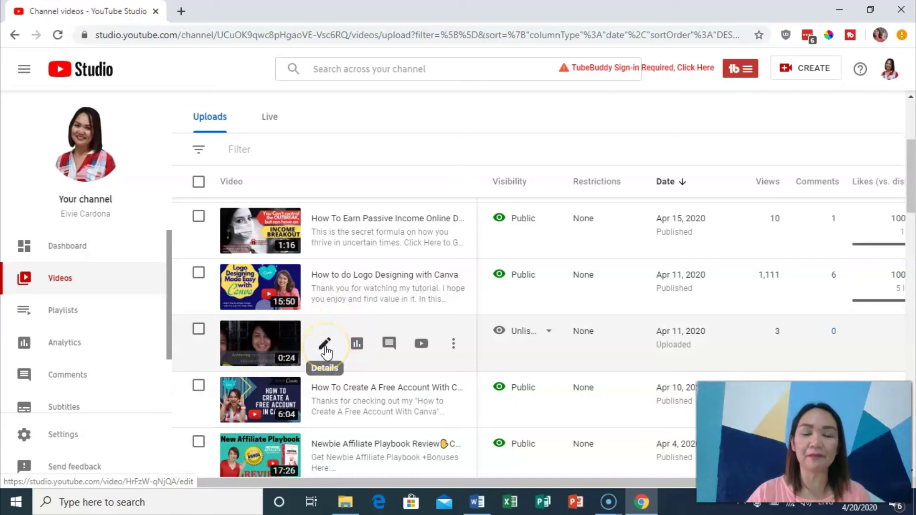
scroll(326, 353, up, 1)
click(326, 421)
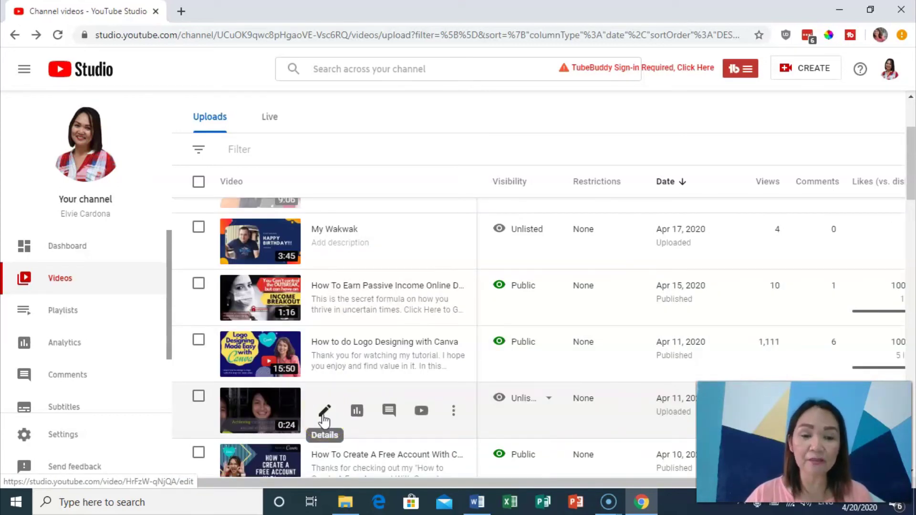
click(322, 416)
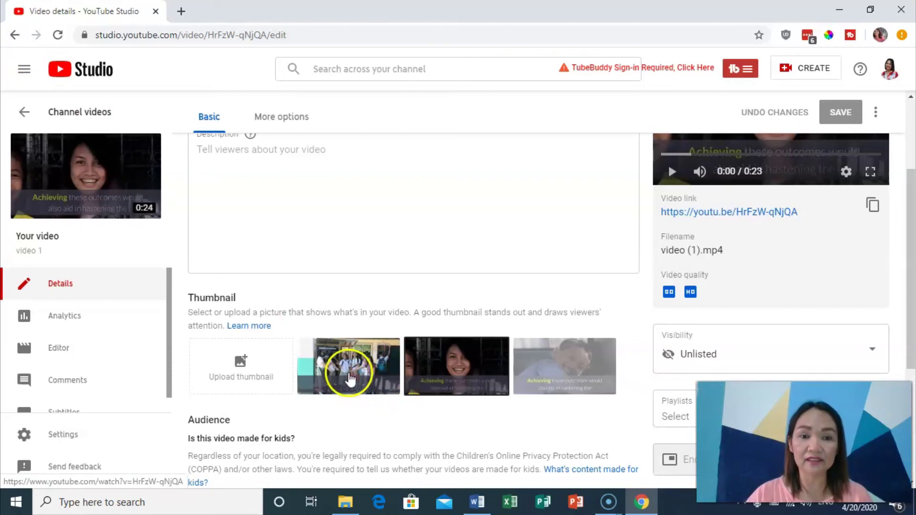
Step: Upload the "Youtube thumbnail" image as the custom thumbnail of "video 1" and save the changes
scroll(368, 272, up, 3)
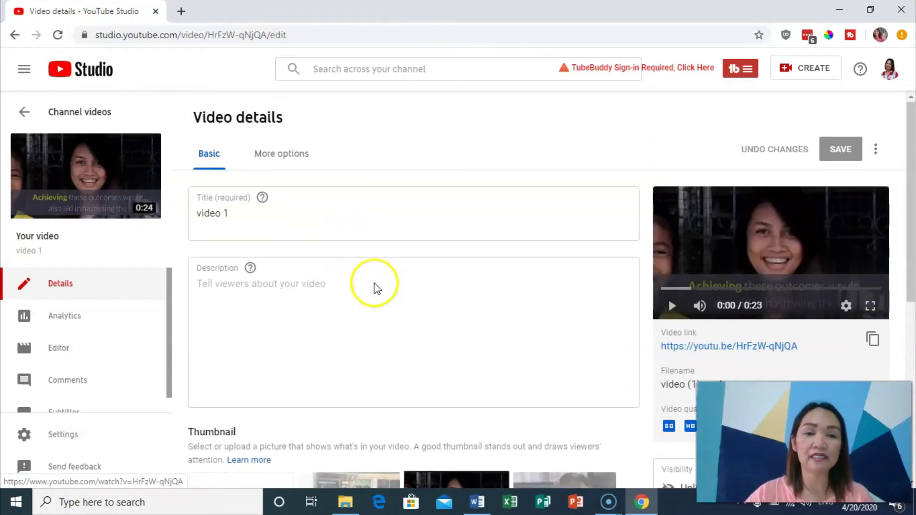
scroll(284, 337, down, 3)
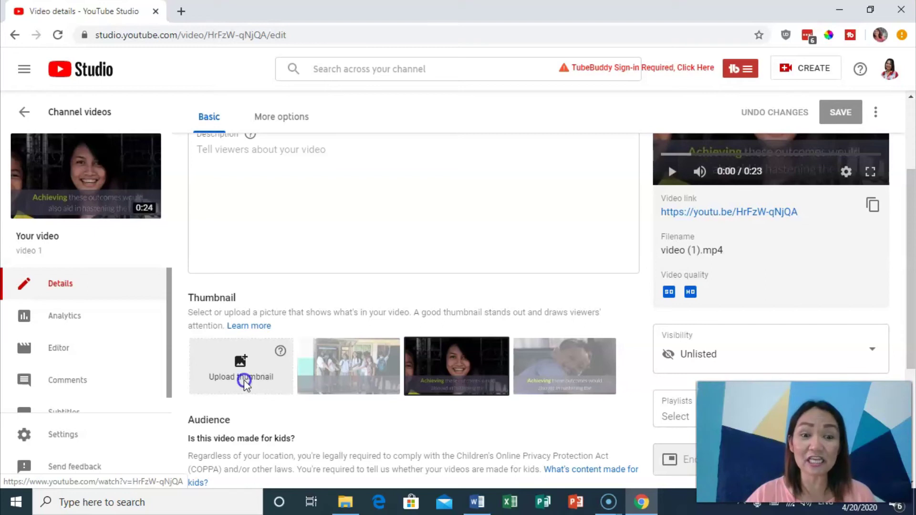
click(245, 381)
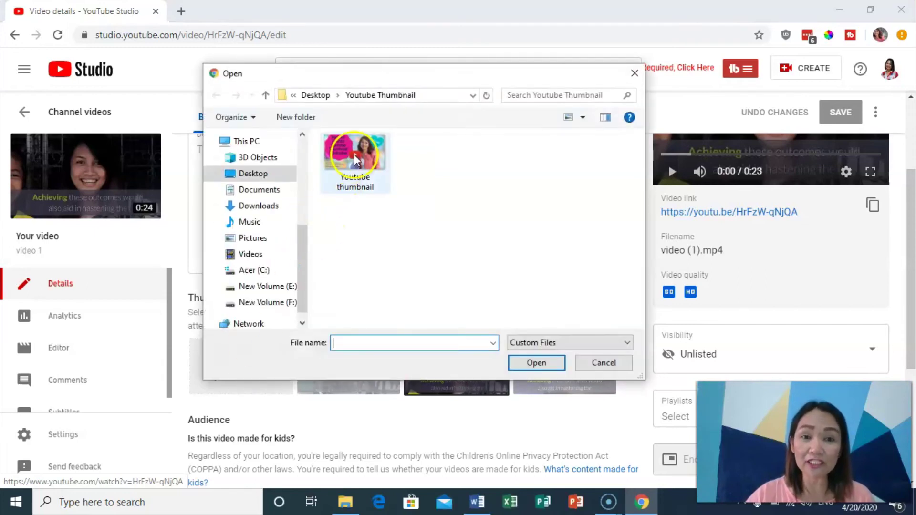
click(356, 159)
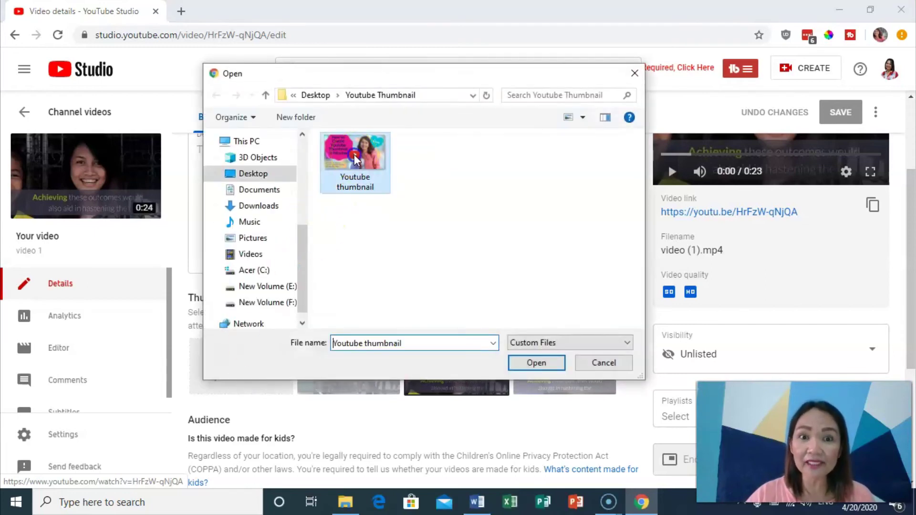
click(537, 364)
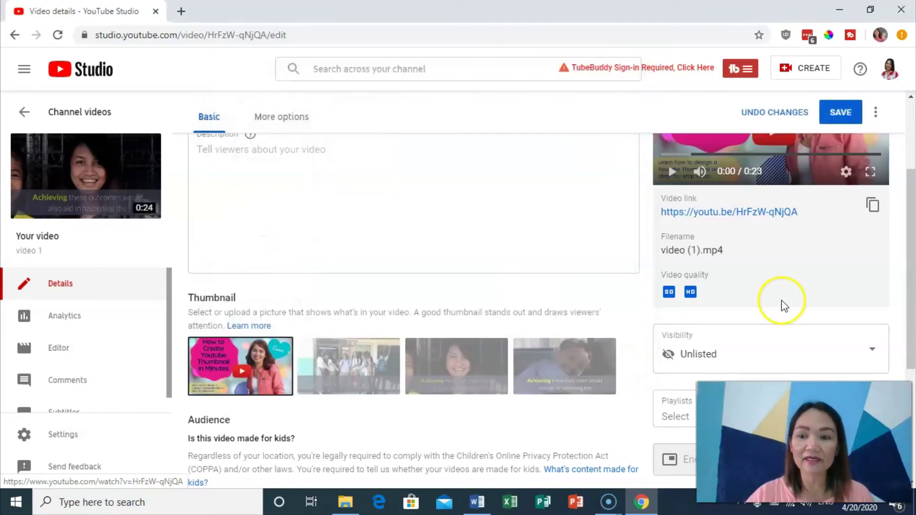
scroll(414, 287, down, 3)
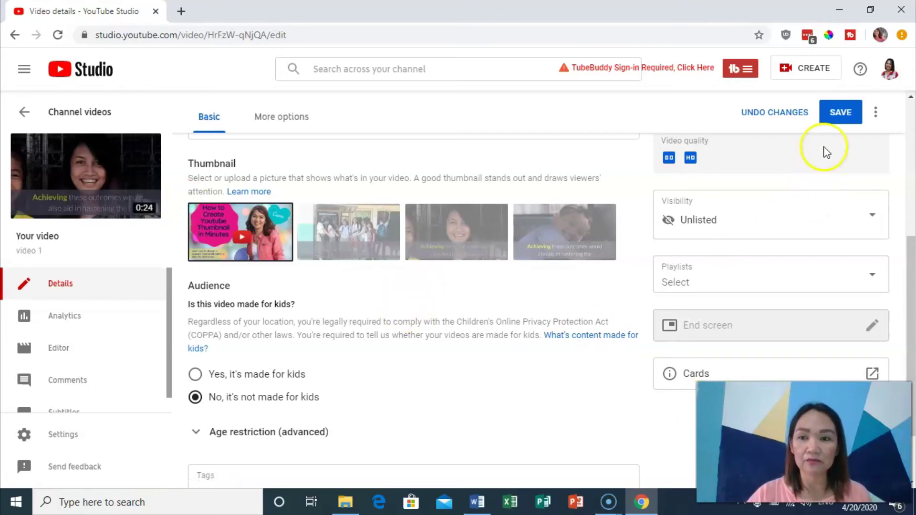
click(841, 114)
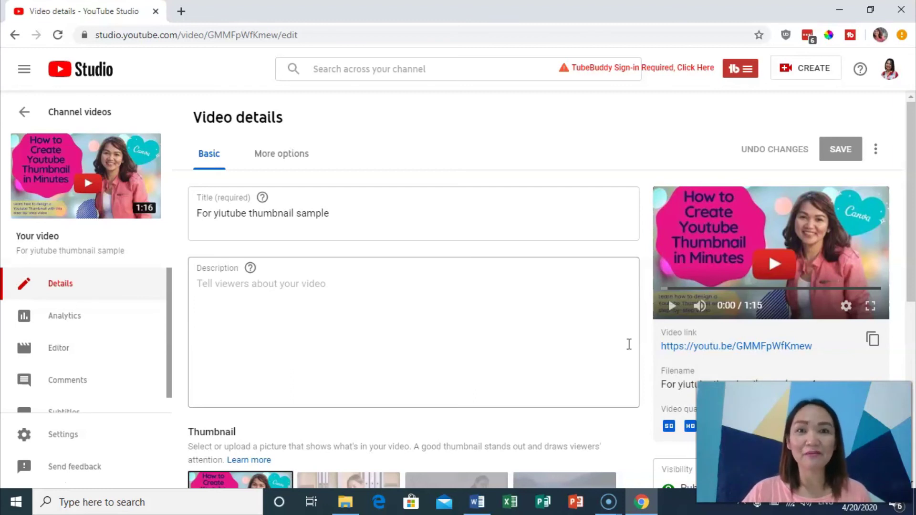
click(608, 334)
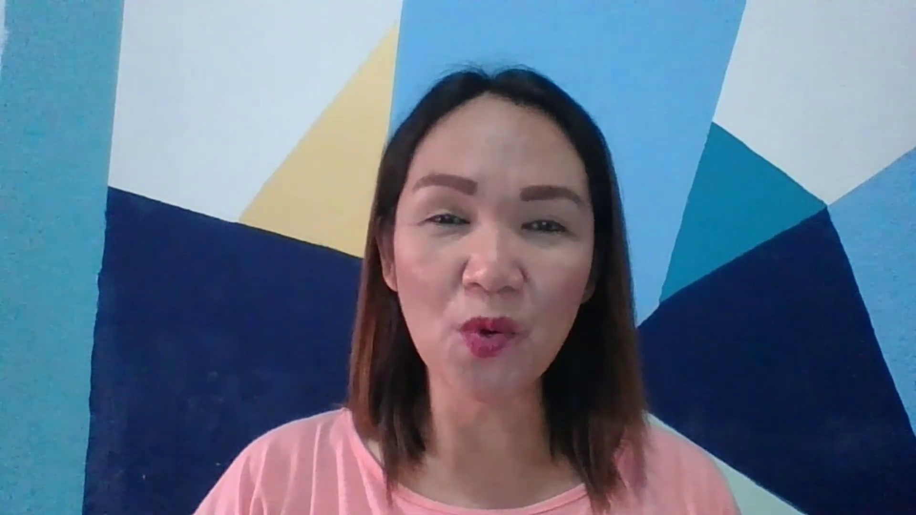